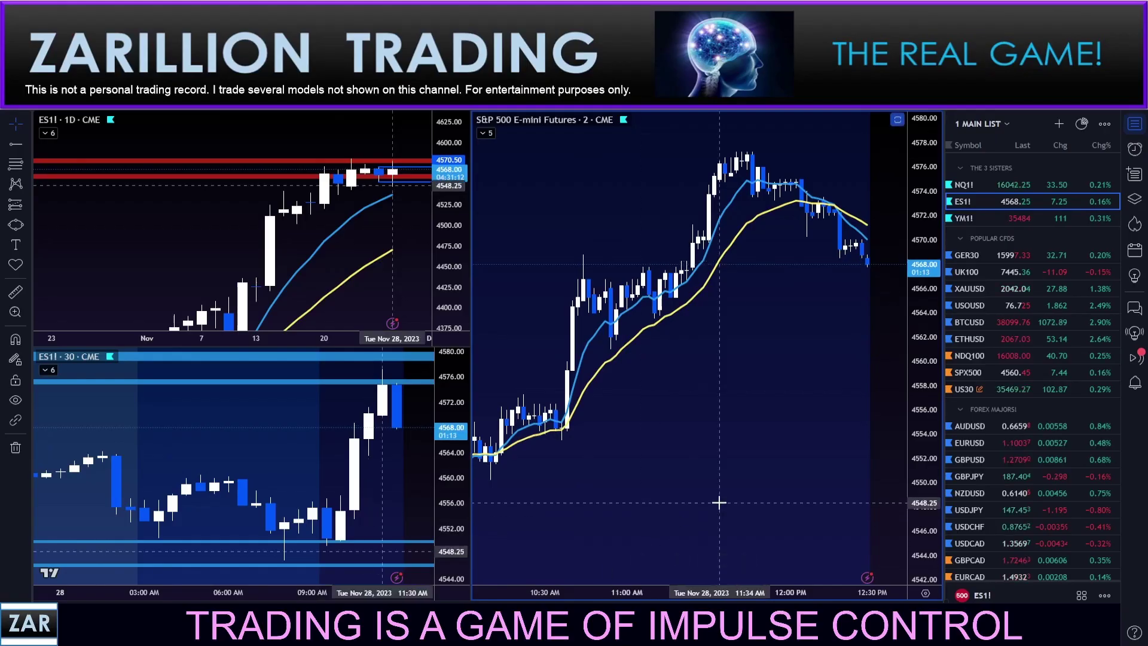
Step: Place a short position on the latest 2-minute ES candles, raising the stop and lowering the target
{"action": "left_click_drag", "start_coordinate": [716, 497], "coordinate": [687, 469]}
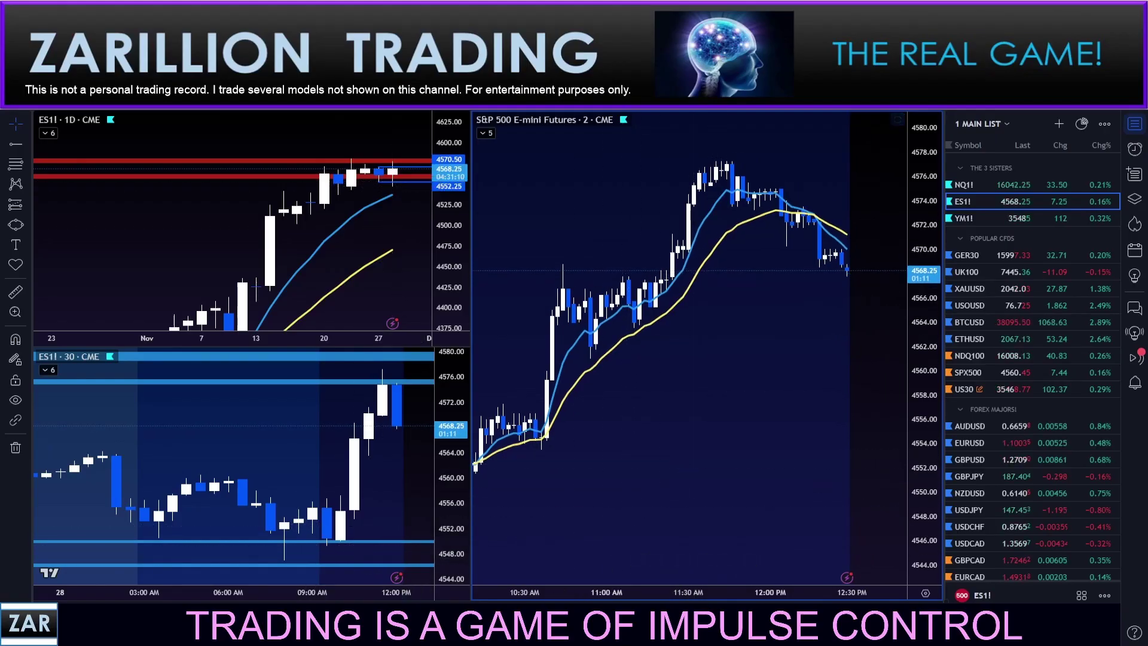
{"action": "left_click", "coordinate": [748, 327]}
{"action": "mouse_move", "coordinate": [765, 322]}
{"action": "left_mouse_down"}
{"action": "mouse_move", "coordinate": [829, 251]}
{"action": "mouse_move", "coordinate": [832, 265]}
{"action": "left_mouse_up"}
{"action": "left_click_drag", "start_coordinate": [819, 203], "coordinate": [819, 173]}
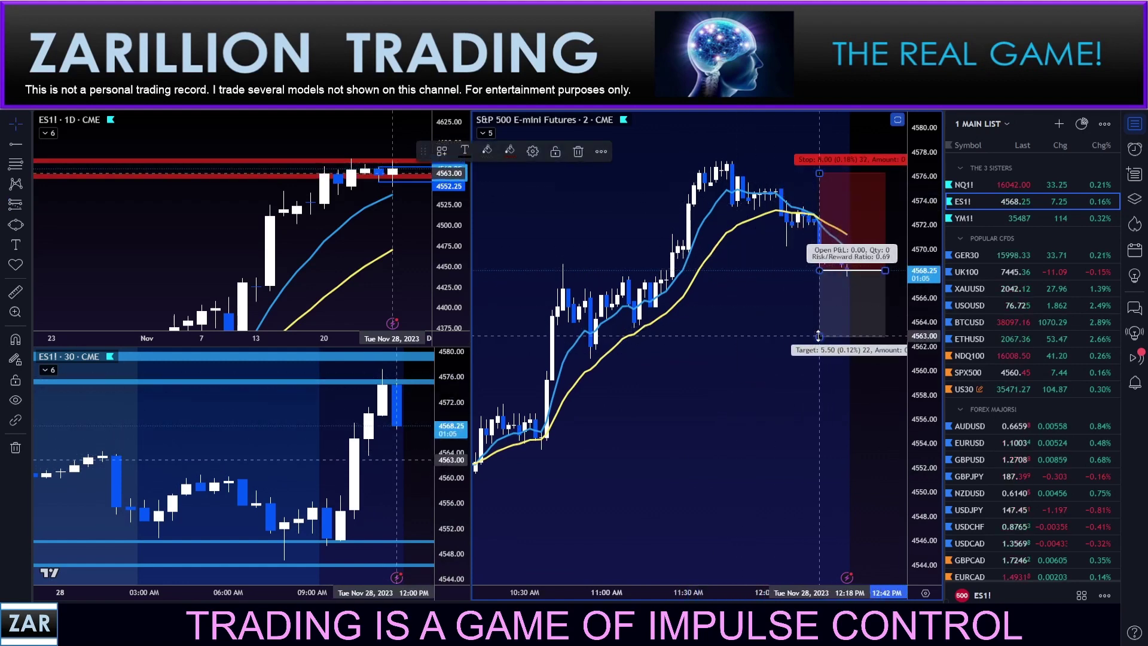
{"action": "left_click_drag", "start_coordinate": [817, 336], "coordinate": [817, 425]}
Step: Shift the short position a bar right near 4568, raise its stop edge, and reframe the chart
{"action": "left_click_drag", "start_coordinate": [721, 411], "coordinate": [665, 425]}
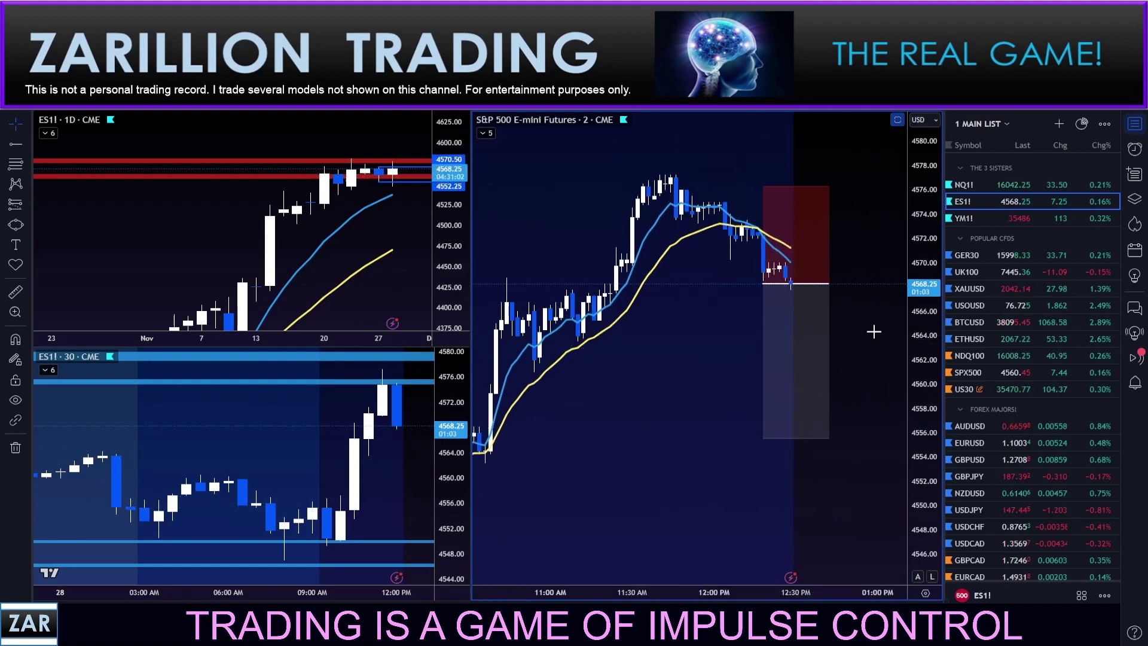
{"action": "left_click_drag", "start_coordinate": [926, 362], "coordinate": [945, 132]}
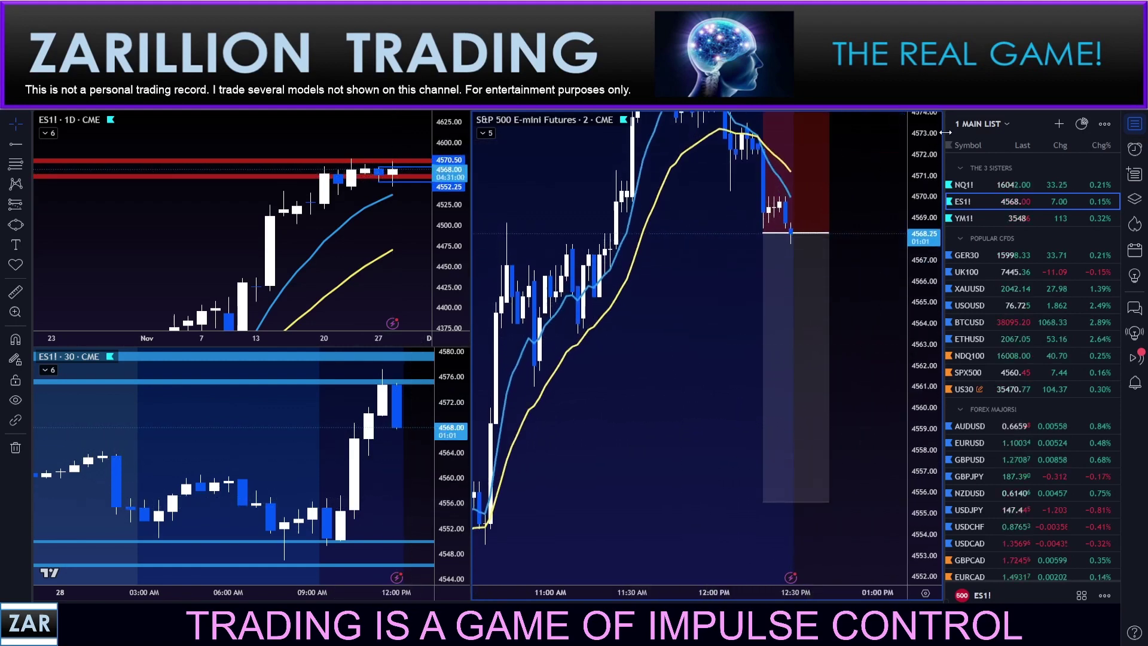
{"action": "scroll", "coordinate": [890, 375], "scroll_direction": "up", "scroll_amount": 1}
{"action": "left_click_drag", "start_coordinate": [843, 377], "coordinate": [812, 391]}
{"action": "left_click", "coordinate": [761, 387]}
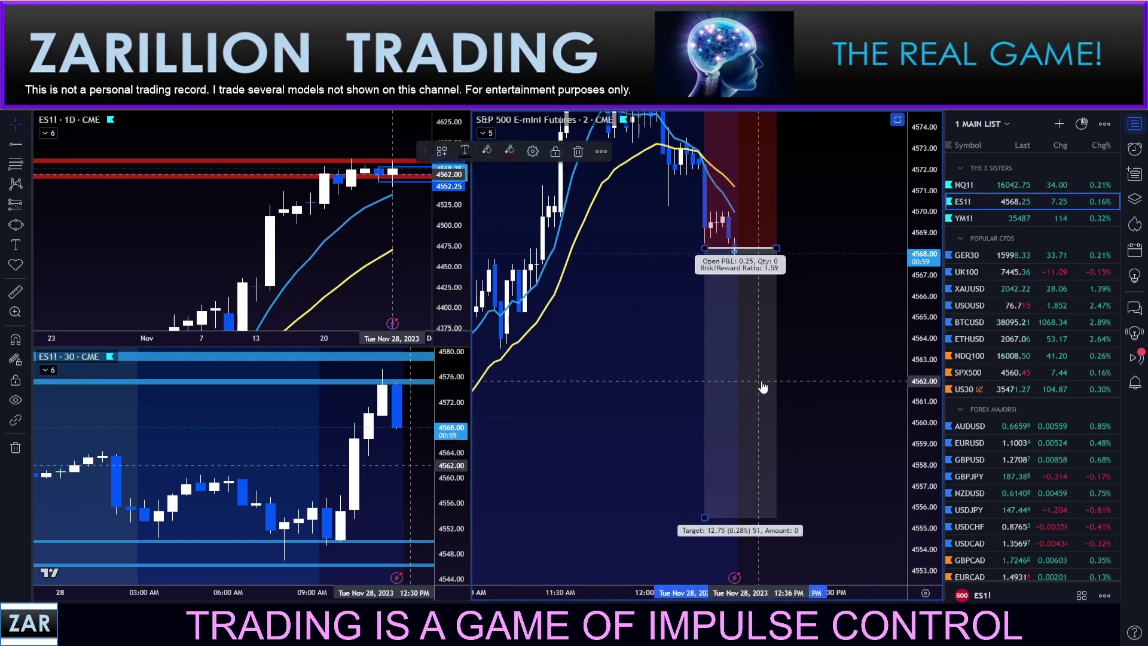
{"action": "key", "text": "Right"}
{"action": "key", "text": "Right"}
{"action": "key", "text": "Right"}
{"action": "key", "text": "Right"}
{"action": "key", "text": "Right"}
{"action": "left_click_drag", "start_coordinate": [619, 391], "coordinate": [633, 497]}
{"action": "left_click_drag", "start_coordinate": [754, 181], "coordinate": [748, 158]}
{"action": "left_click_drag", "start_coordinate": [664, 331], "coordinate": [646, 210]}
{"action": "left_click_drag", "start_coordinate": [919, 351], "coordinate": [920, 400]}
{"action": "left_click_drag", "start_coordinate": [683, 444], "coordinate": [783, 492]}
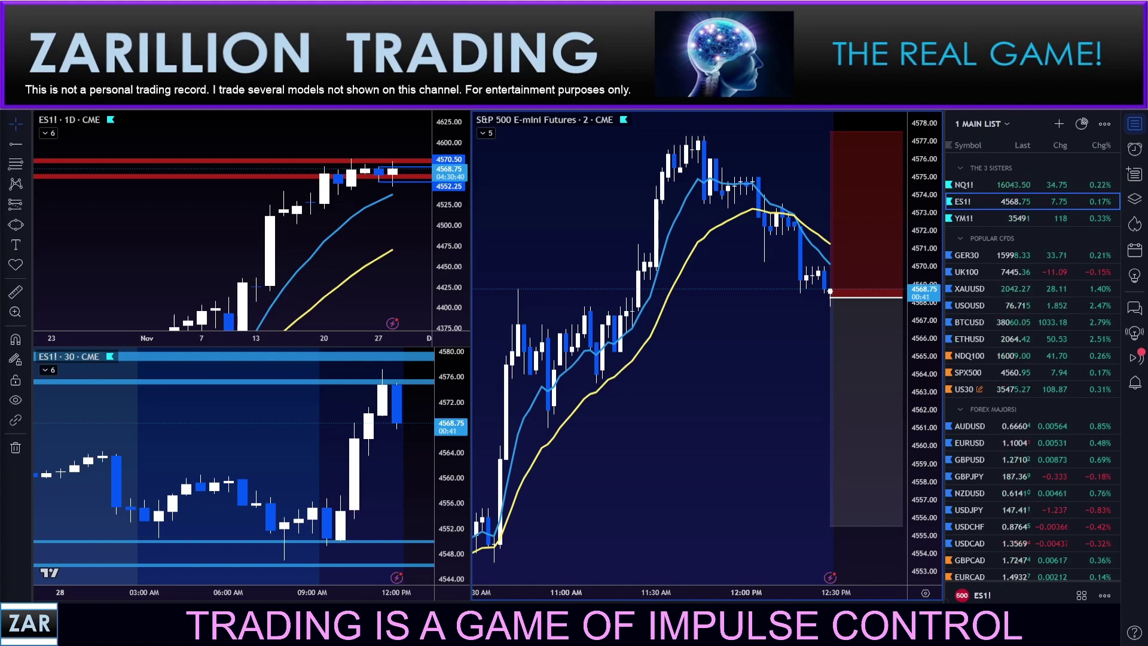
Step: Lower the short position's target until the risk/reward ratio reads 2, then refit the chart around it
{"action": "scroll", "coordinate": [741, 394], "scroll_direction": "up", "scroll_amount": 5}
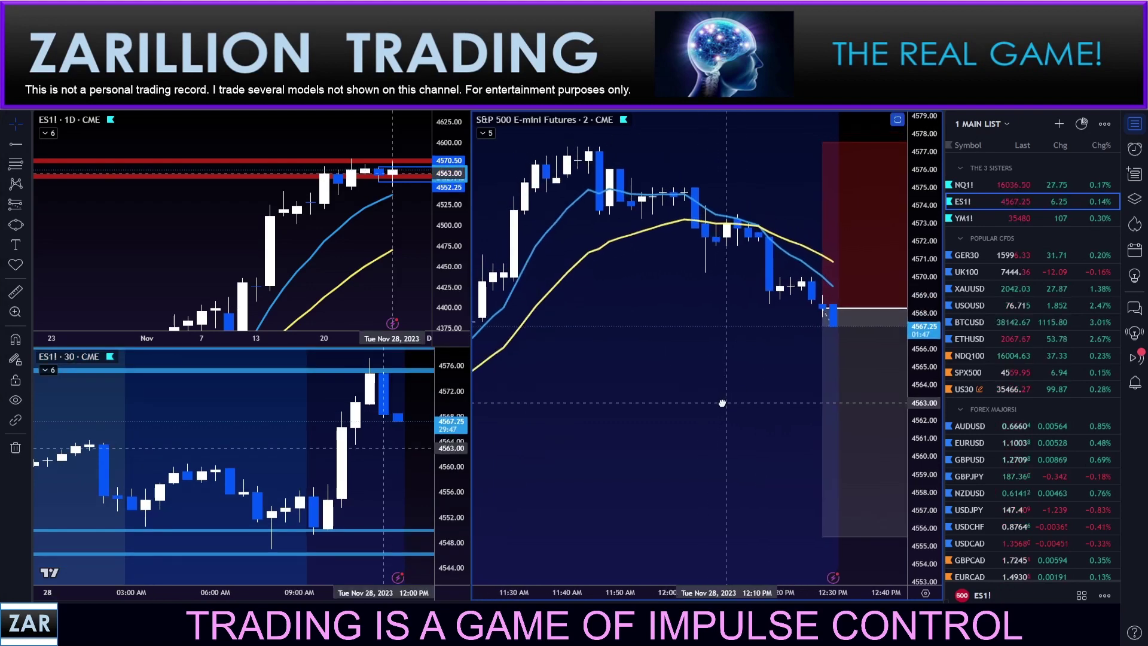
{"action": "left_click_drag", "start_coordinate": [741, 394], "coordinate": [587, 410]}
{"action": "left_click_drag", "start_coordinate": [671, 466], "coordinate": [668, 544]}
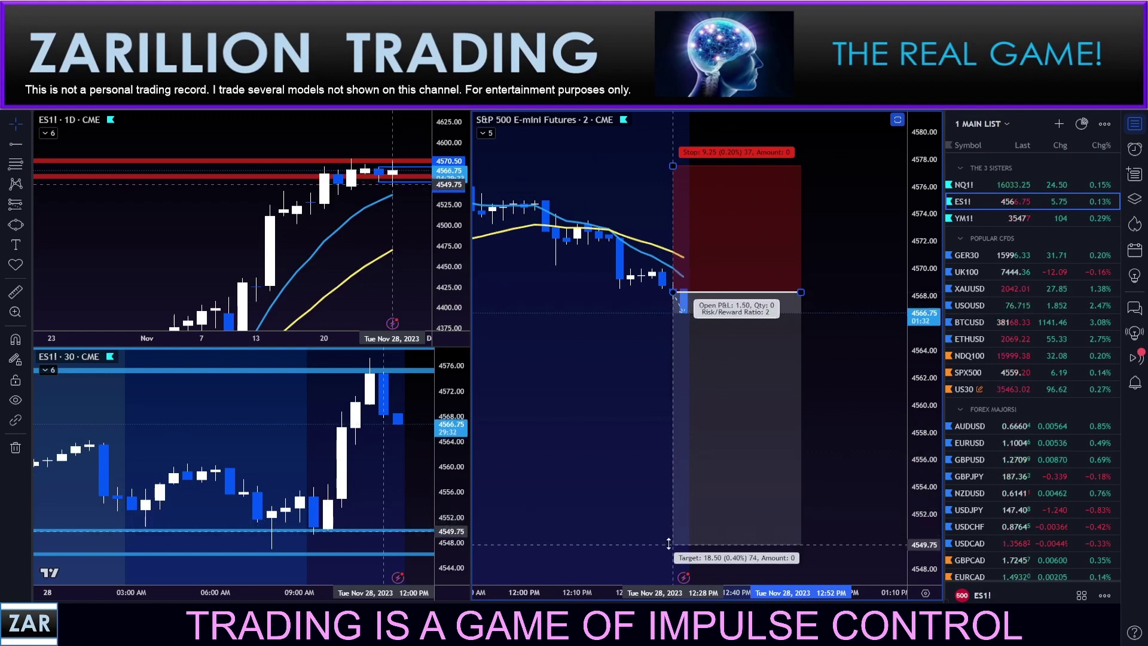
{"action": "left_click_drag", "start_coordinate": [663, 473], "coordinate": [804, 445]}
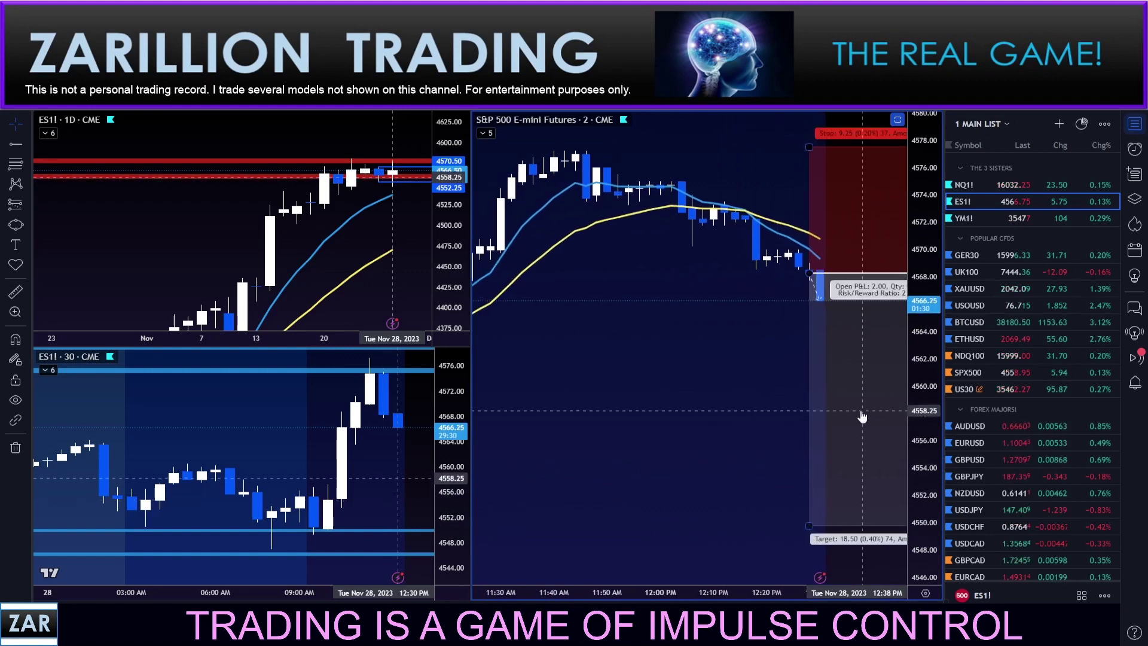
{"action": "left_click_drag", "start_coordinate": [910, 406], "coordinate": [909, 435]}
{"action": "left_click_drag", "start_coordinate": [722, 419], "coordinate": [681, 413]}
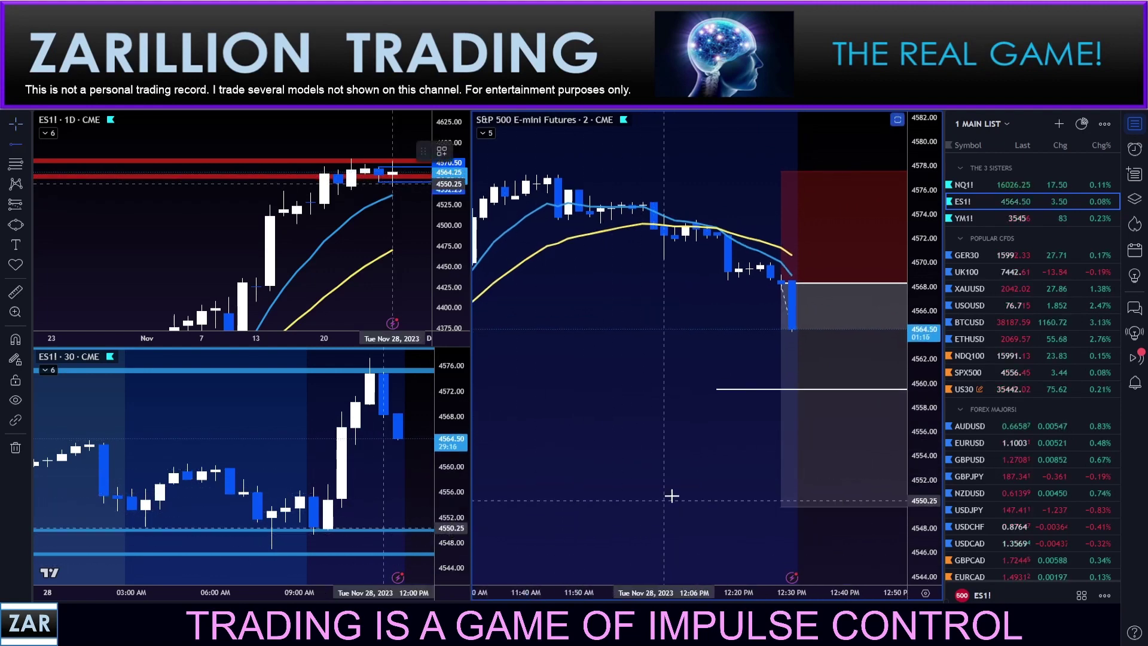
Step: Draw horizontal rays at the R levels, including 4554.50, and start labelling the 4559.50 ray from a template
{"action": "left_click", "coordinate": [716, 507]}
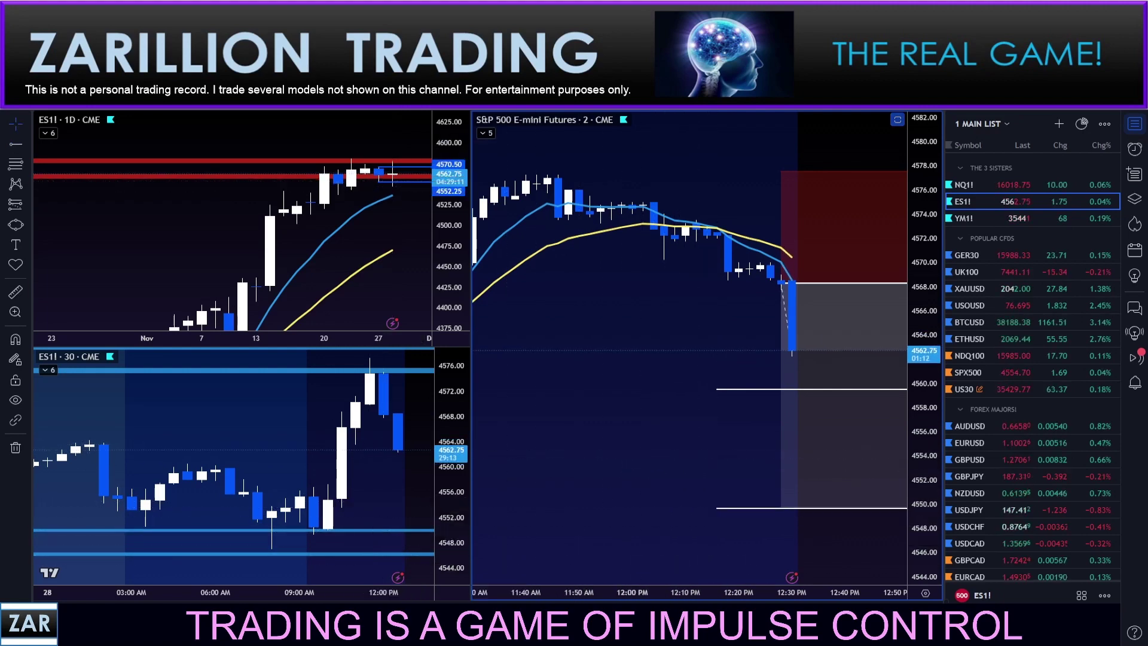
{"action": "left_click", "coordinate": [16, 144]}
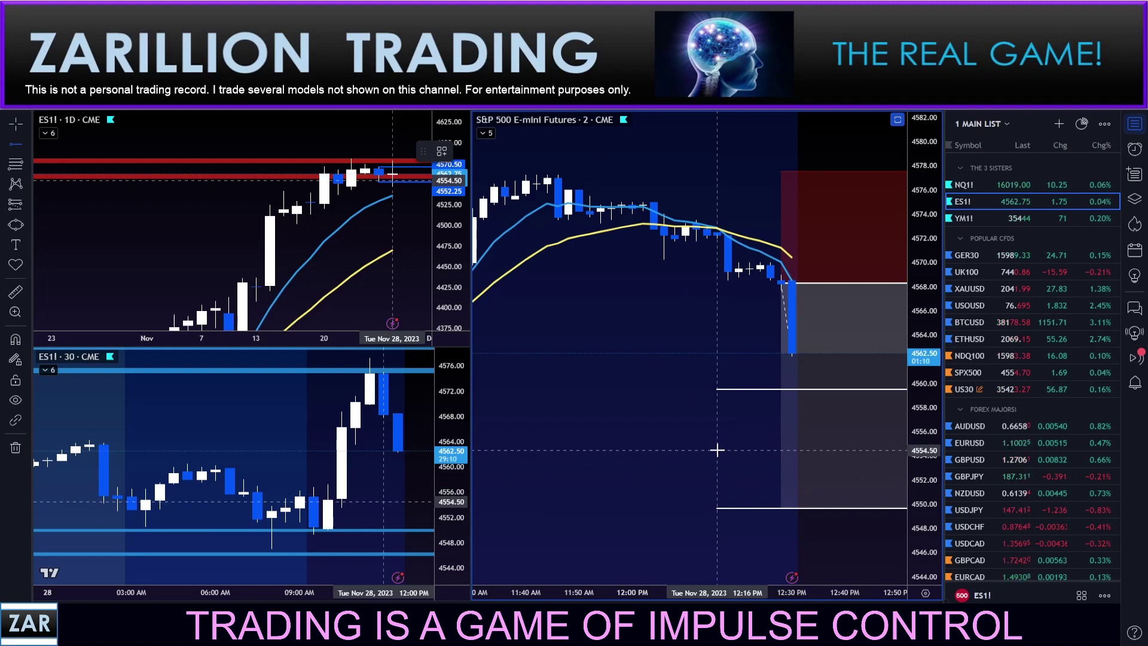
{"action": "left_click", "coordinate": [716, 449]}
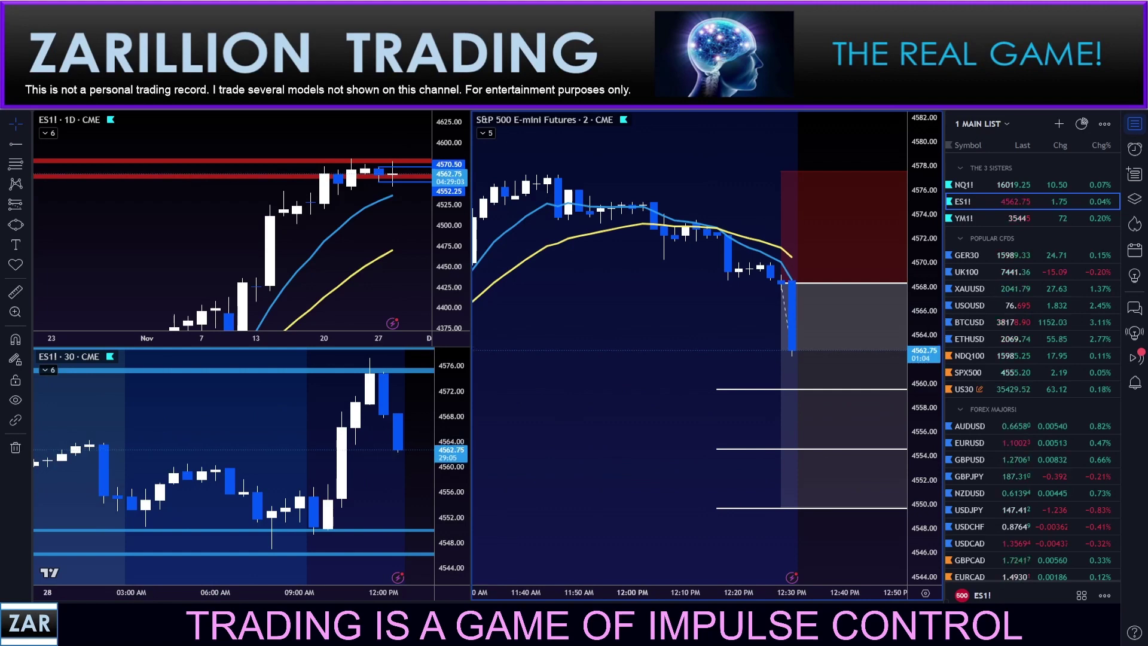
{"action": "double_click", "coordinate": [736, 390]}
{"action": "left_click", "coordinate": [525, 436]}
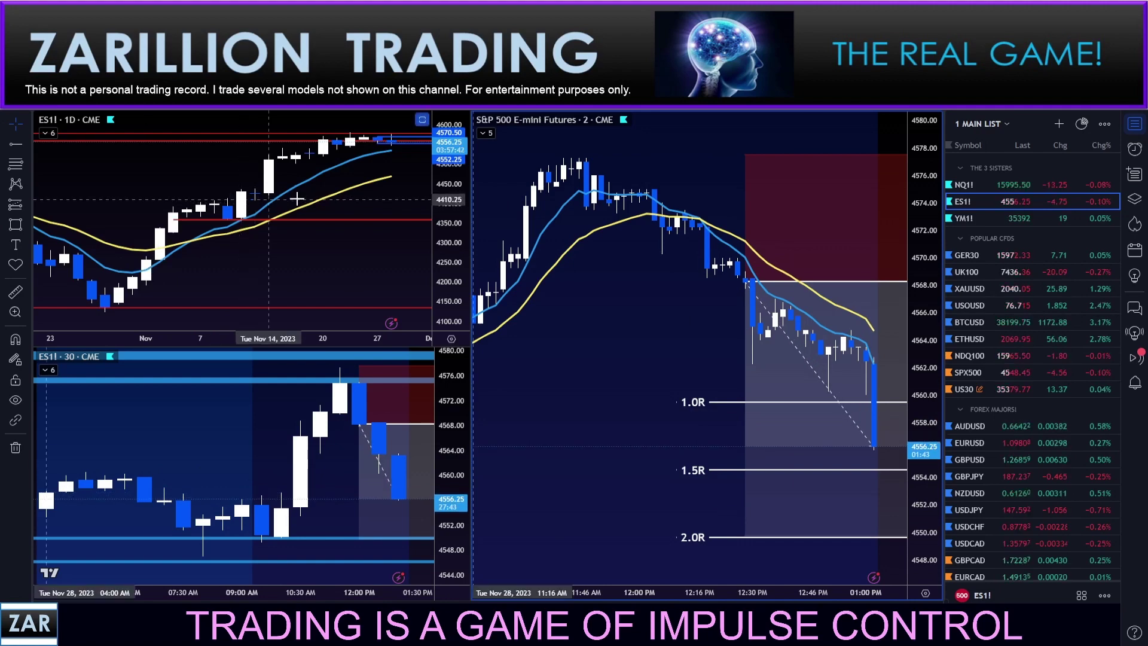
{"action": "left_click_drag", "start_coordinate": [615, 333], "coordinate": [577, 323]}
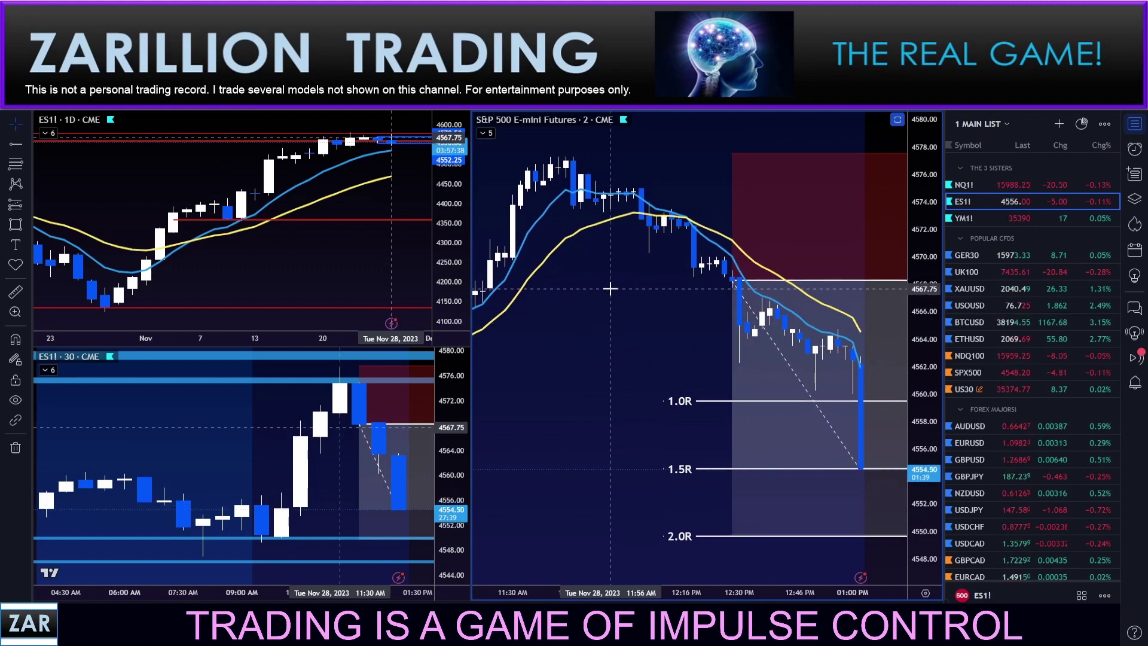
{"action": "left_click_drag", "start_coordinate": [623, 396], "coordinate": [621, 382]}
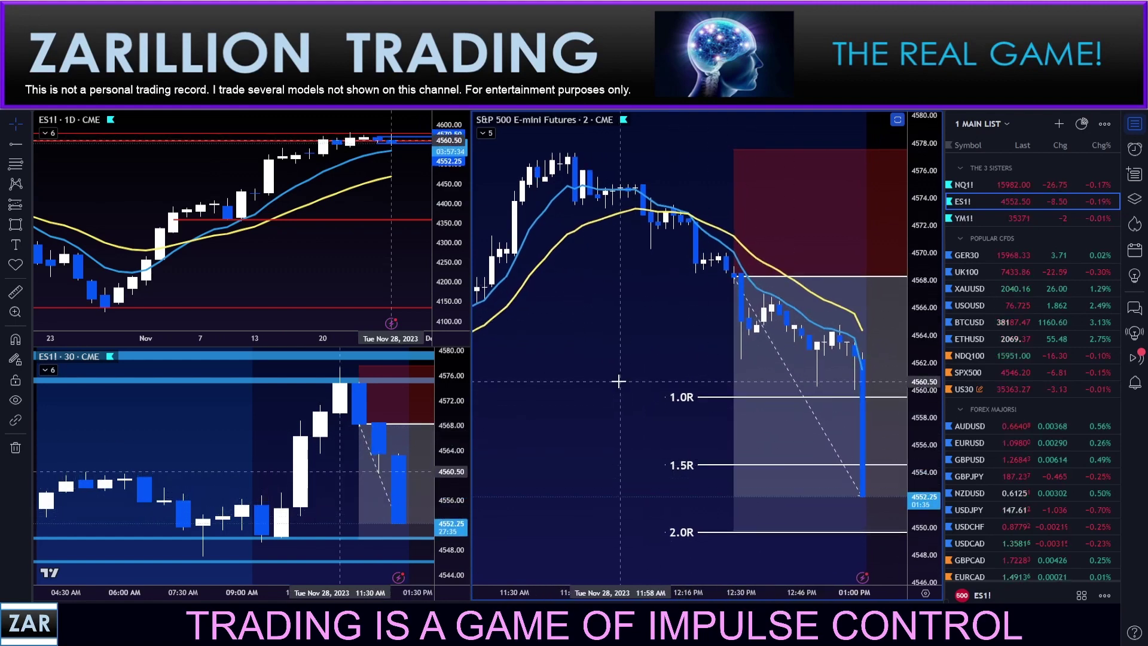
{"action": "left_click_drag", "start_coordinate": [612, 381], "coordinate": [585, 390]}
{"action": "scroll", "coordinate": [608, 361], "scroll_direction": "down", "scroll_amount": 2}
{"action": "scroll", "coordinate": [600, 351], "scroll_direction": "up", "scroll_amount": 2}
{"action": "scroll", "coordinate": [581, 389], "scroll_direction": "up", "scroll_amount": 1}
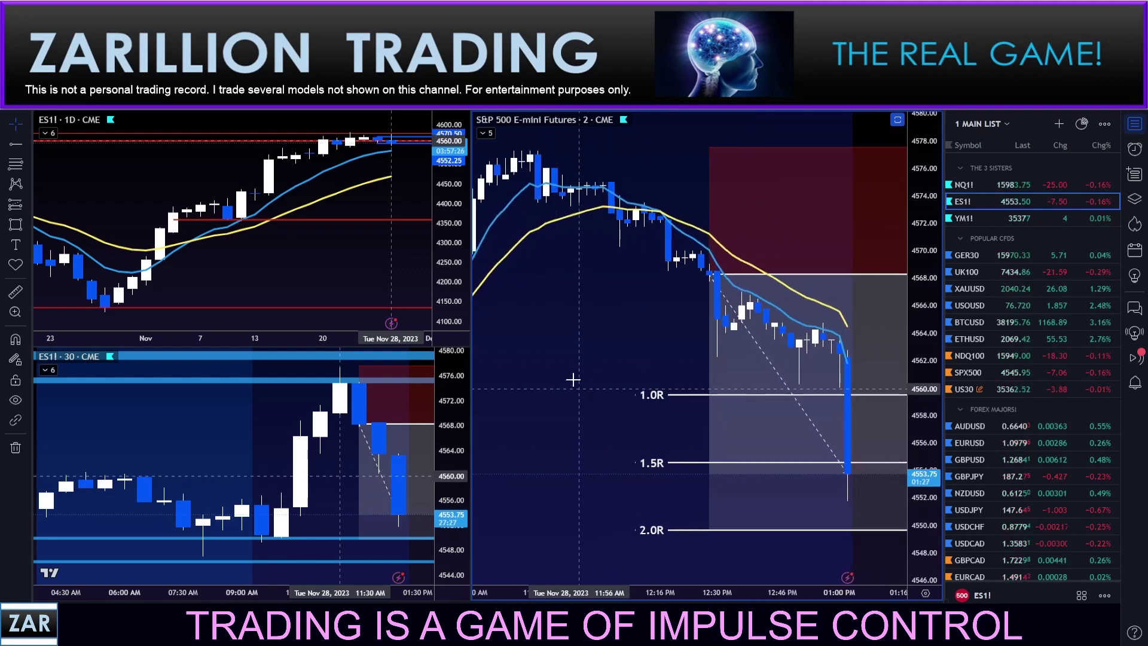
{"action": "left_click_drag", "start_coordinate": [709, 147], "coordinate": [711, 272]}
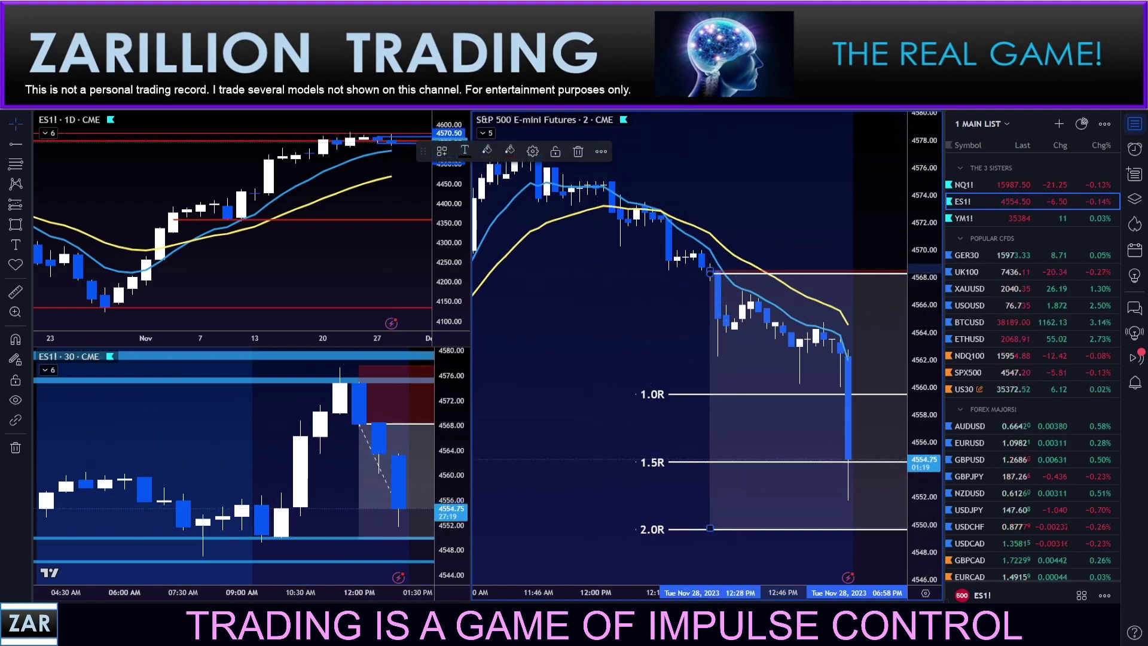
{"action": "key", "text": "ctrl+z"}
{"action": "left_click", "coordinate": [583, 334]}
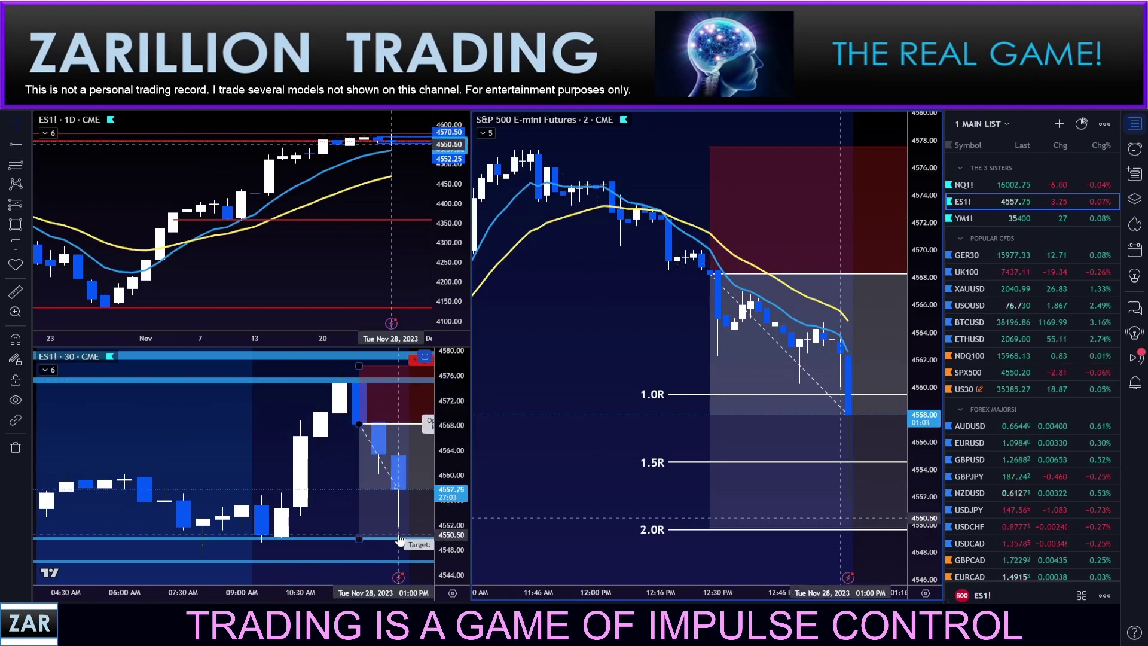
Step: Pan and scroll the ES chart to bring earlier candles into view
{"action": "left_click_drag", "start_coordinate": [542, 487], "coordinate": [566, 480]}
{"action": "scroll", "coordinate": [556, 466], "scroll_direction": "up", "scroll_amount": 1}
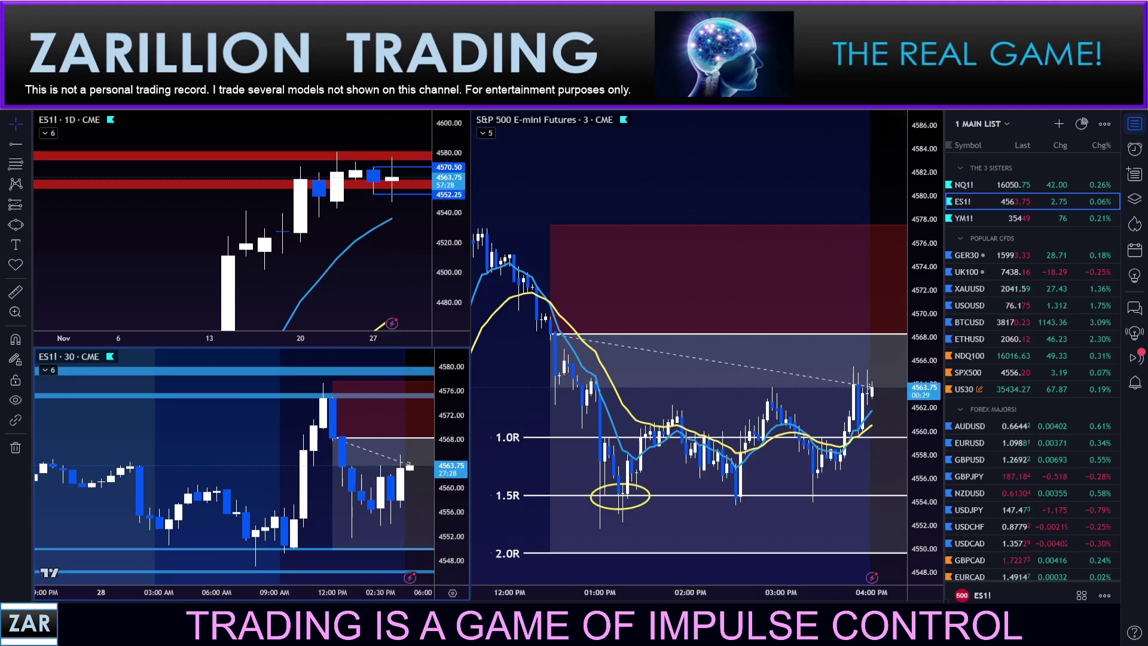
Step: Draw a yellow ellipse around the late-session rally highs near 4564 and nudge it into place
{"action": "left_click", "coordinate": [16, 225]}
{"action": "left_click", "coordinate": [845, 380]}
{"action": "left_click", "coordinate": [885, 381]}
{"action": "left_click", "coordinate": [884, 381]}
{"action": "left_click", "coordinate": [865, 371]}
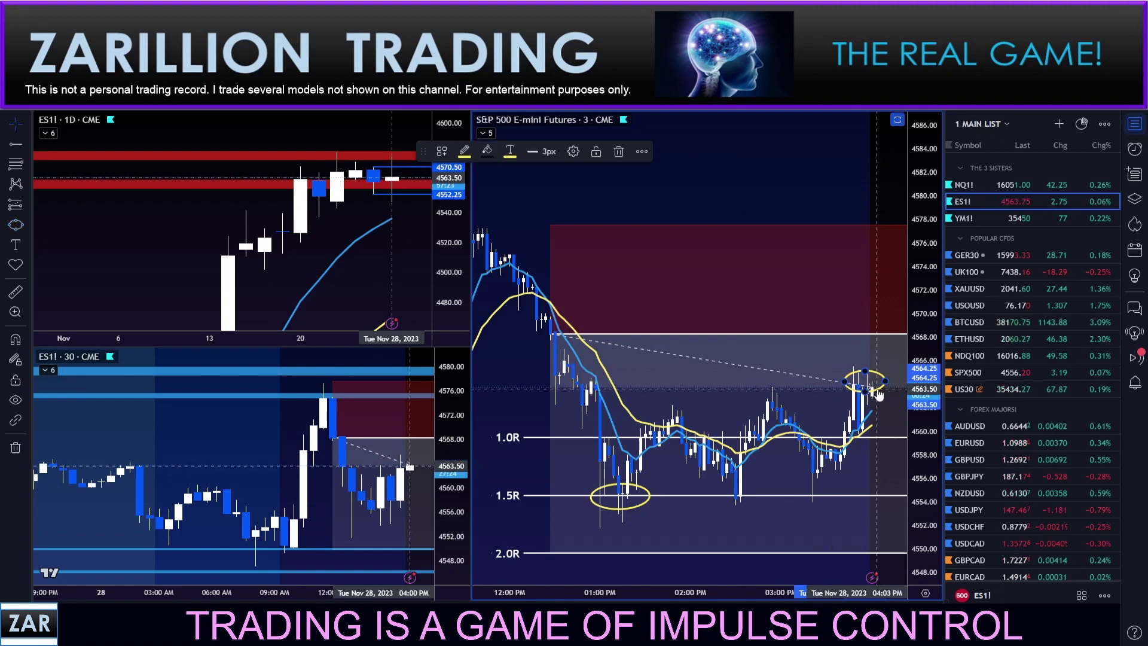
{"action": "left_click_drag", "start_coordinate": [878, 395], "coordinate": [884, 393]}
{"action": "left_click", "coordinate": [604, 205]}
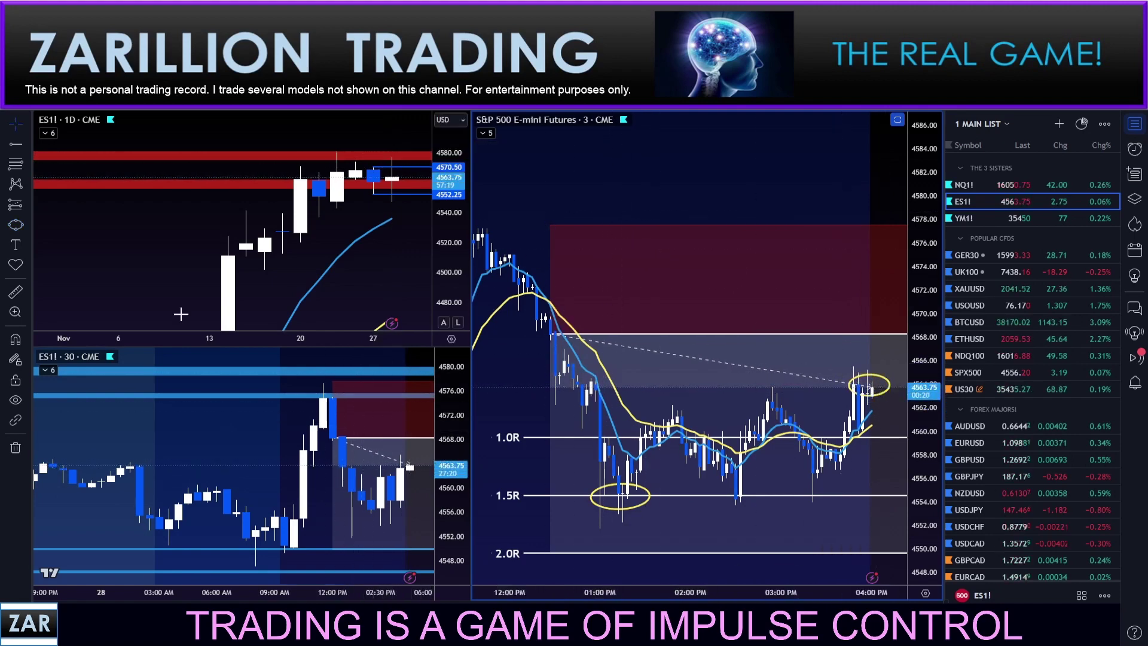